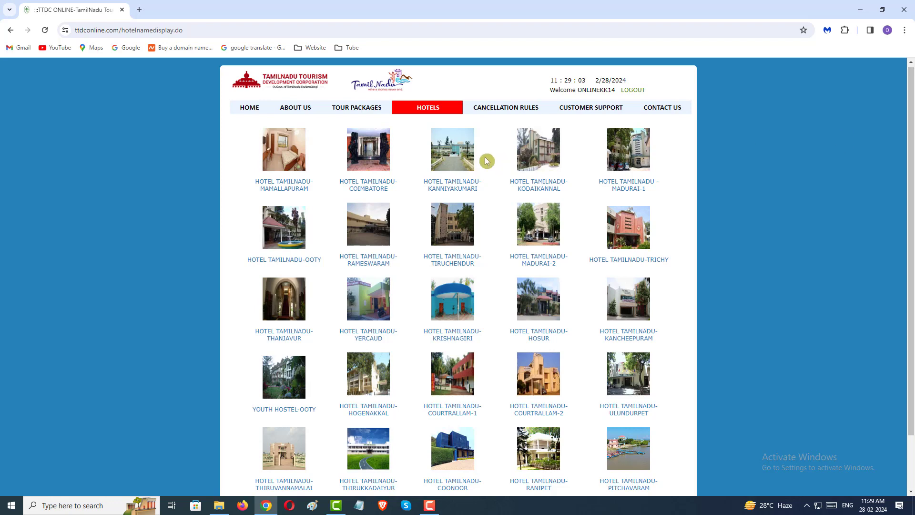
# Open the online hotel booking list and choose Hotel Tamilnadu-Yercaud.
pyautogui.click(426, 108)
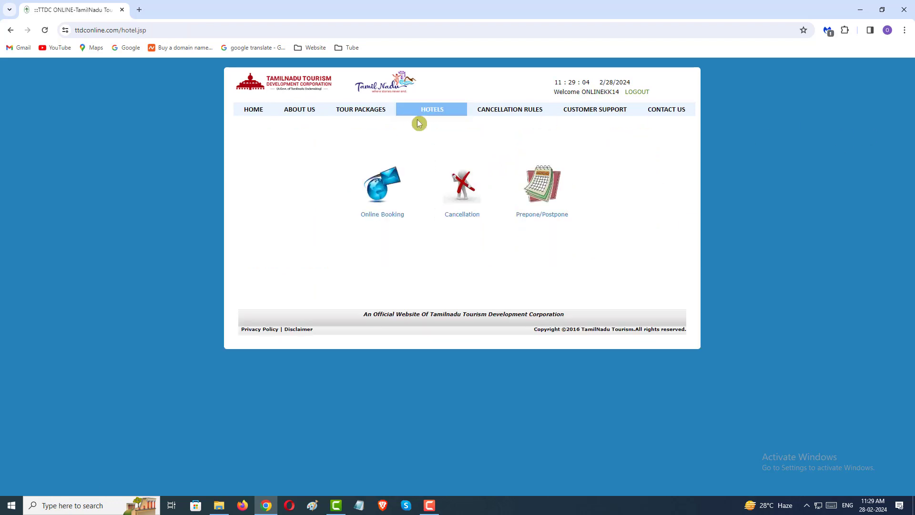
pyautogui.click(390, 185)
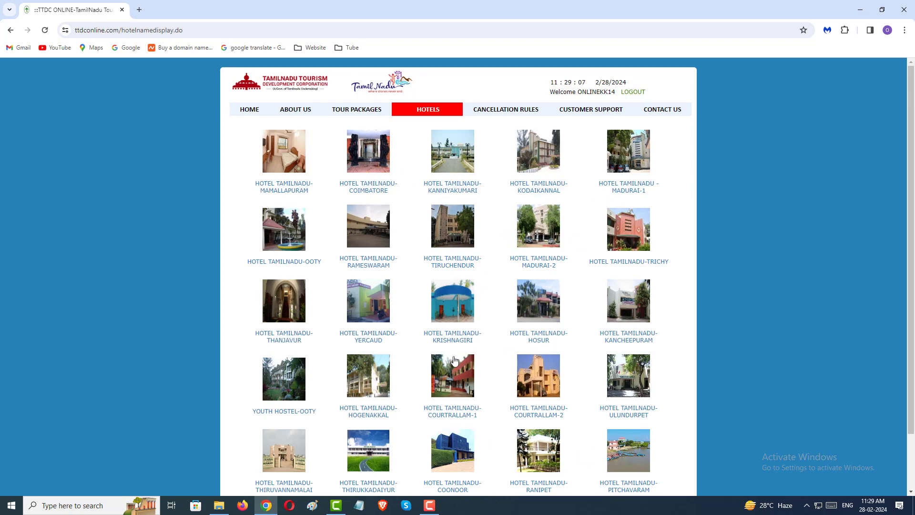
pyautogui.click(375, 305)
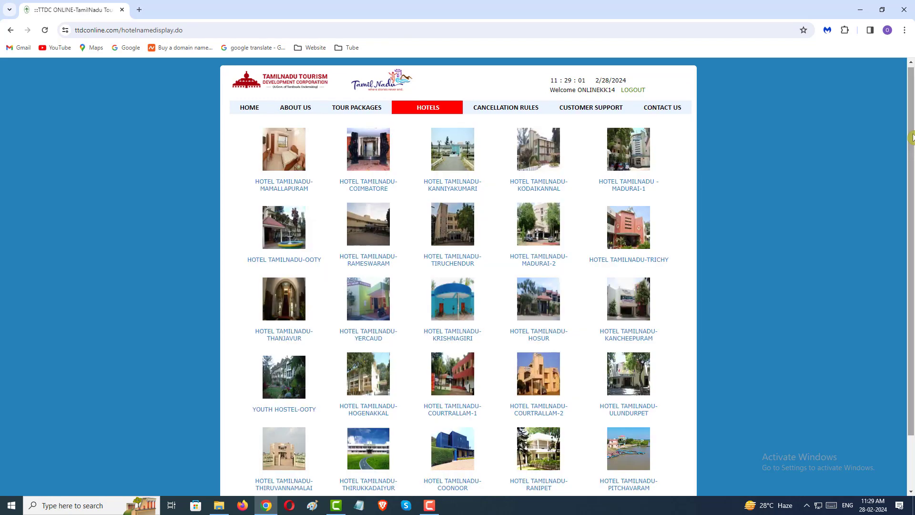
pyautogui.click(429, 109)
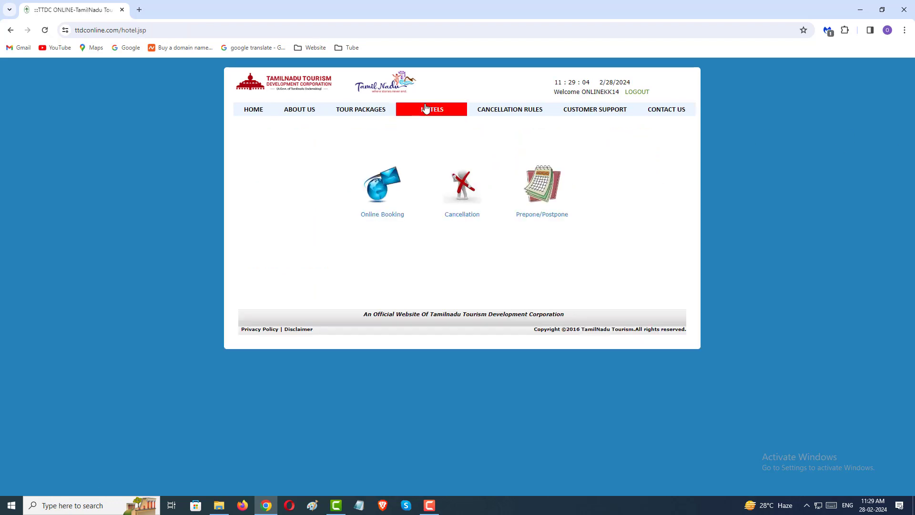
pyautogui.click(391, 188)
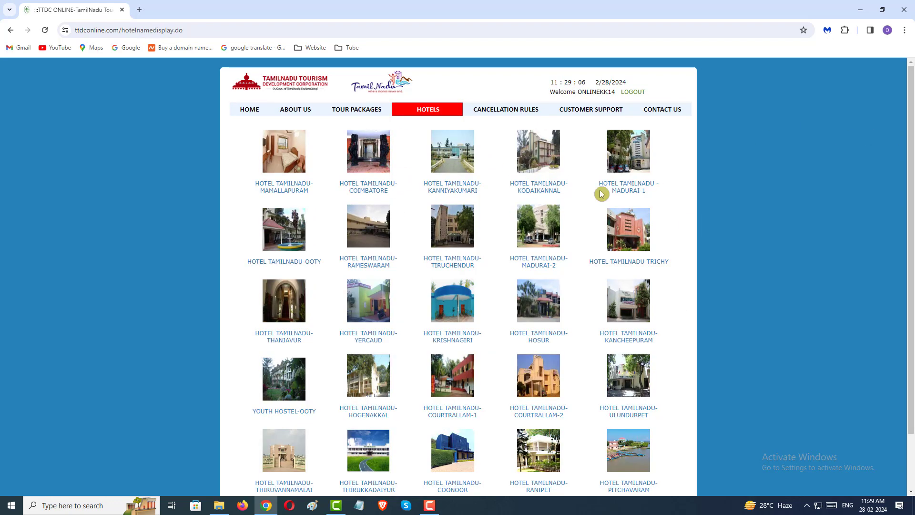
pyautogui.click(375, 305)
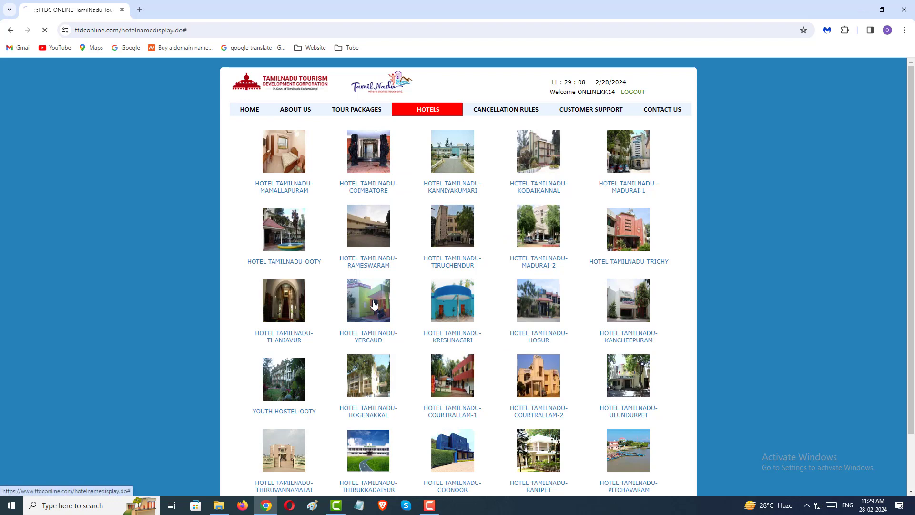
pyautogui.hotkey('alt', 'Left')
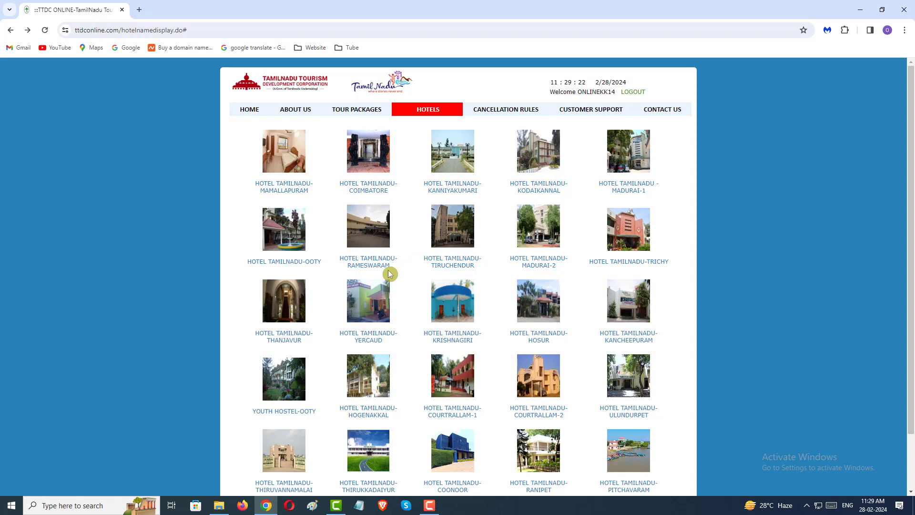
pyautogui.scroll(-2, 388, 270)
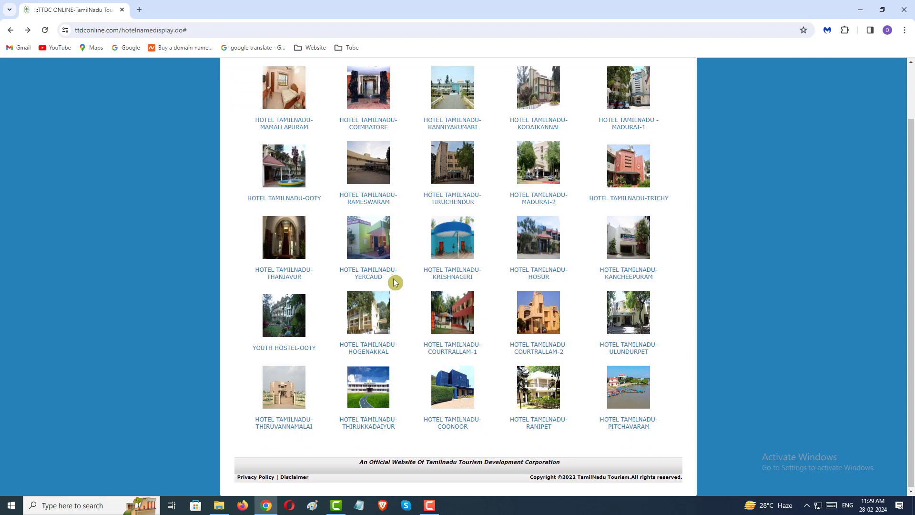
pyautogui.click(360, 256)
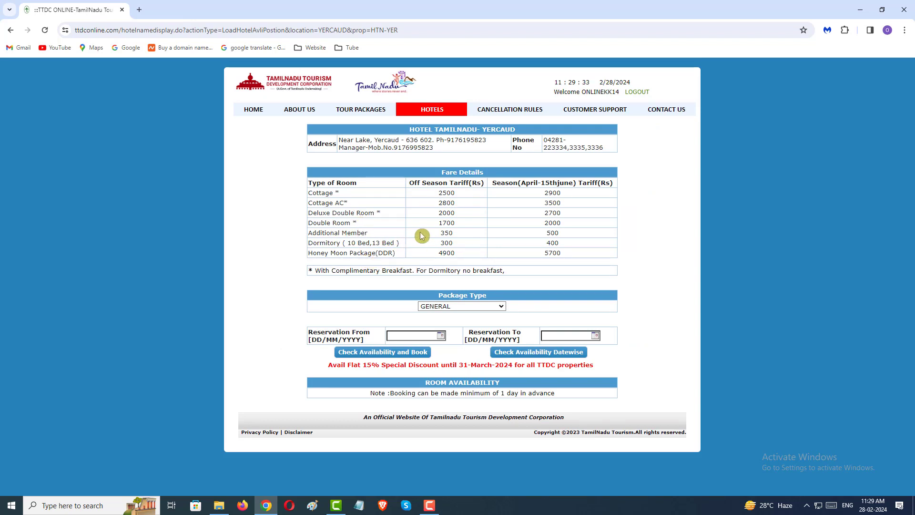
# Check room availability for the GENERAL package from 04/03/2024 to 05/03/2024 and bring up the bookable rooms.
pyautogui.click(342, 251)
pyautogui.moveTo(458, 239); pyautogui.dragTo(438, 250)
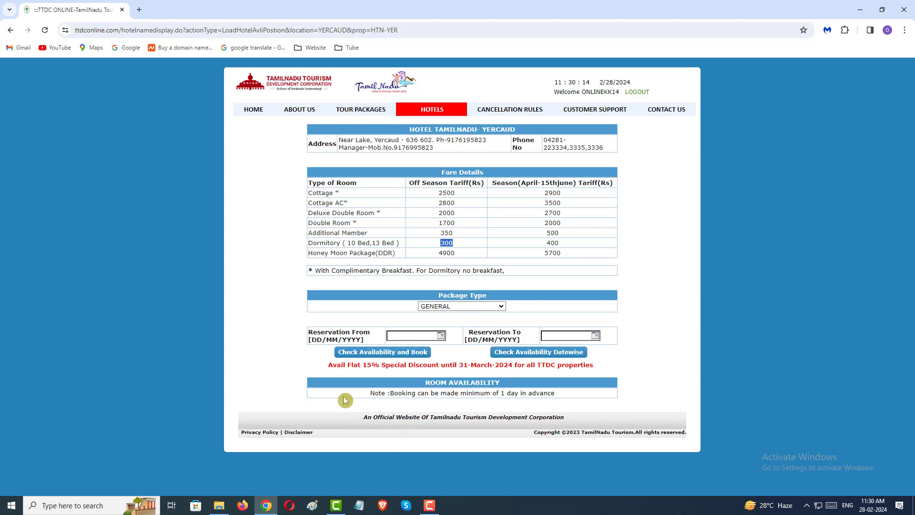
pyautogui.moveTo(333, 374); pyautogui.dragTo(399, 373)
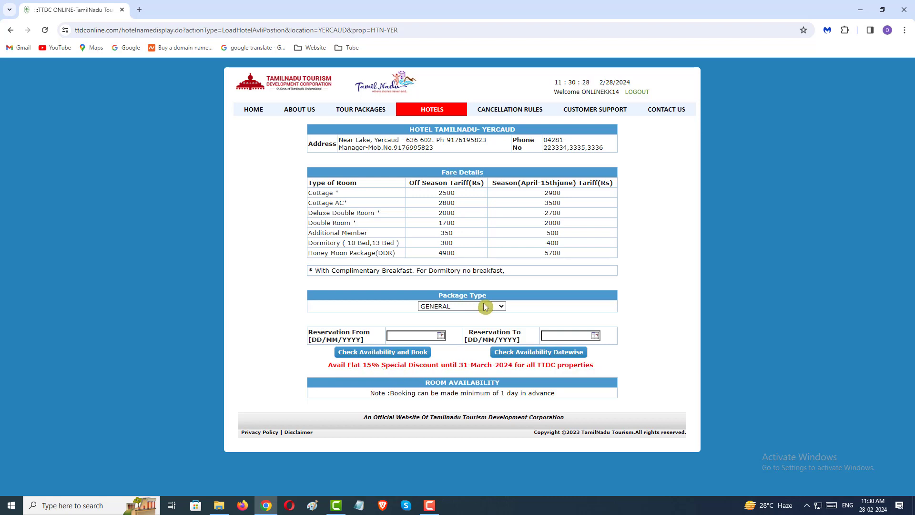
pyautogui.click(479, 306)
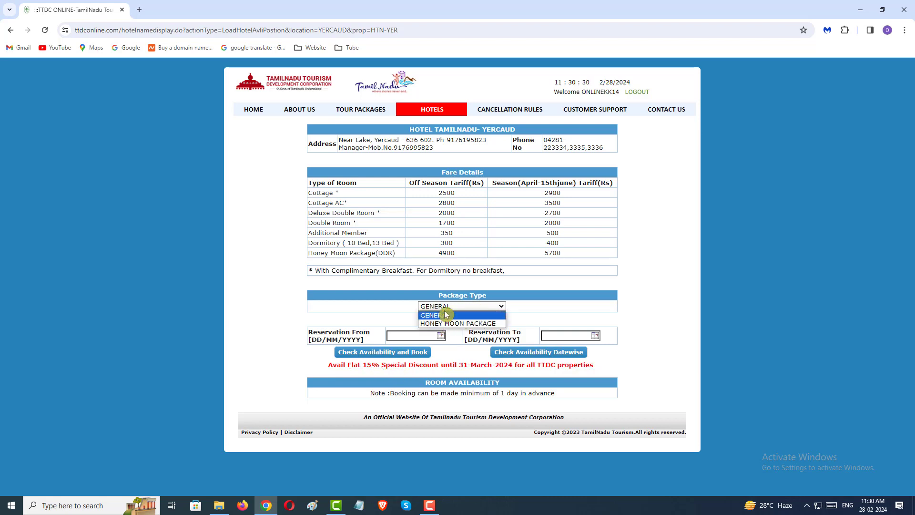
pyautogui.click(461, 317)
pyautogui.click(415, 336)
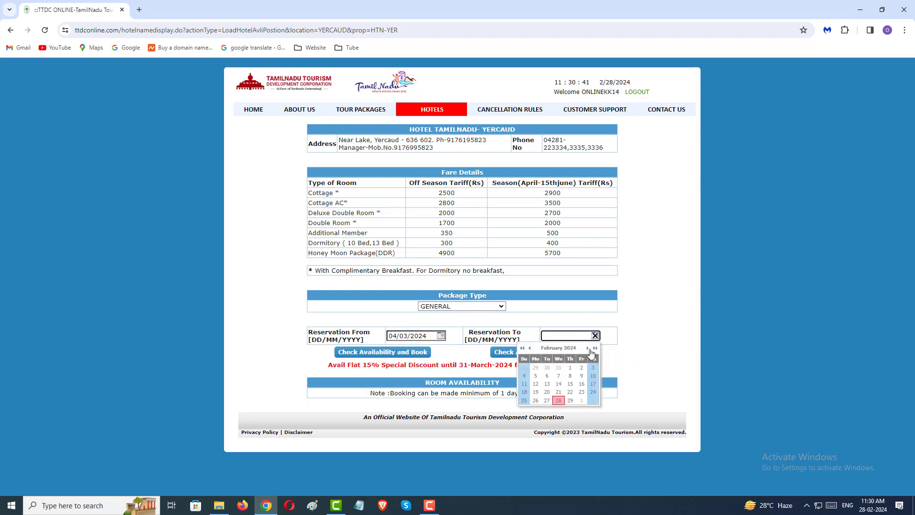
pyautogui.click(588, 348)
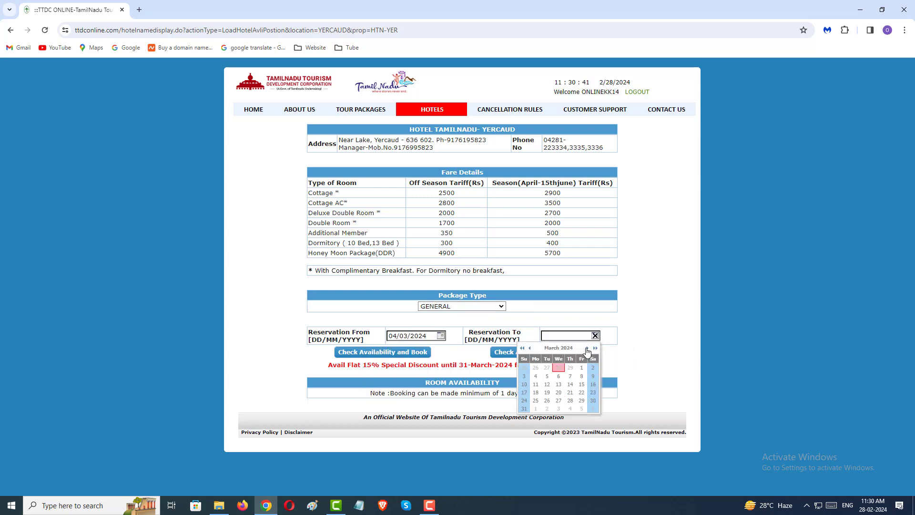
pyautogui.click(548, 377)
pyautogui.click(425, 353)
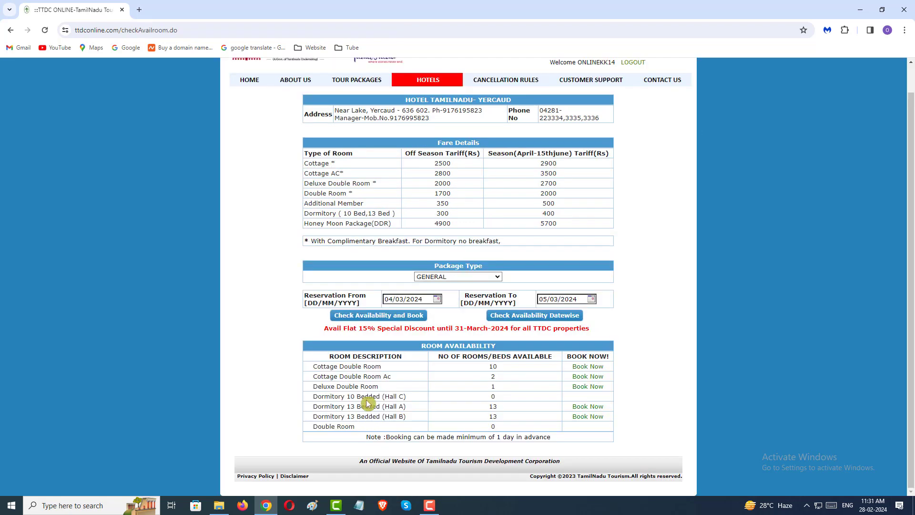
# Go through the room availability list and start booking the Deluxe Double Room.
pyautogui.moveTo(314, 370); pyautogui.dragTo(488, 384)
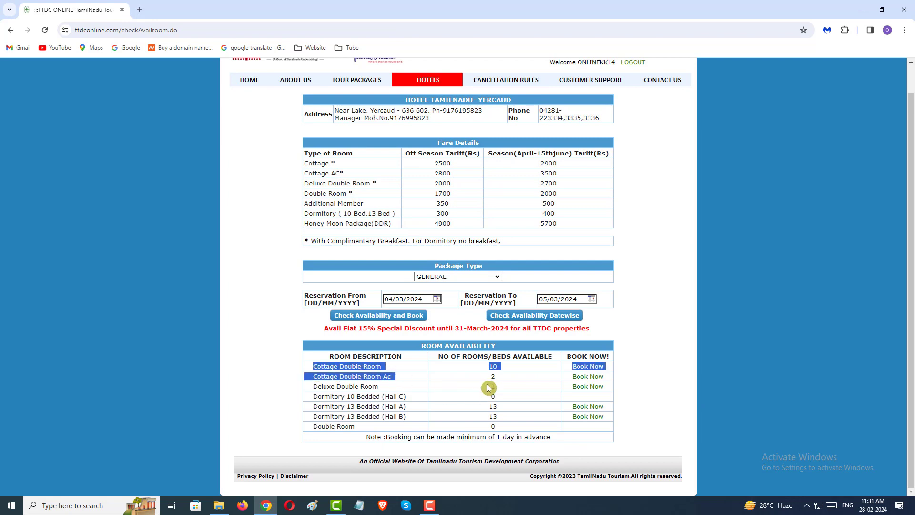
pyautogui.click(509, 374)
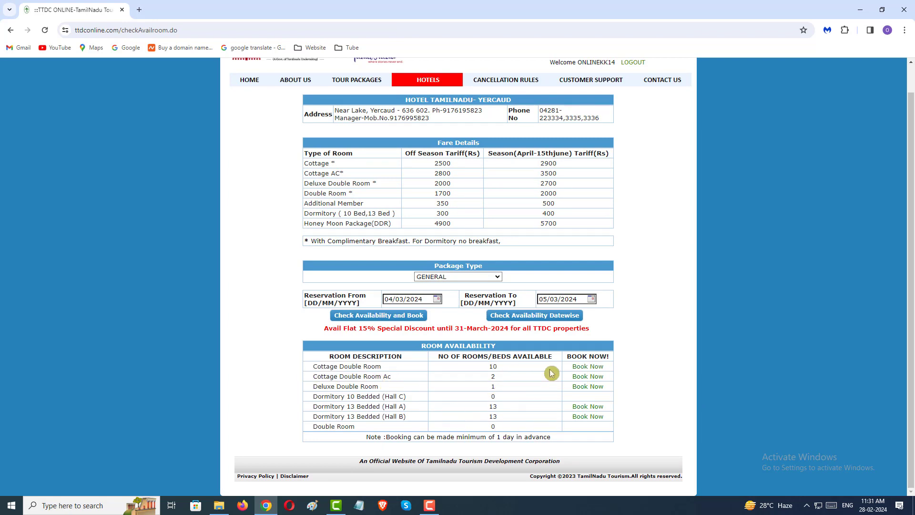
pyautogui.click(595, 385)
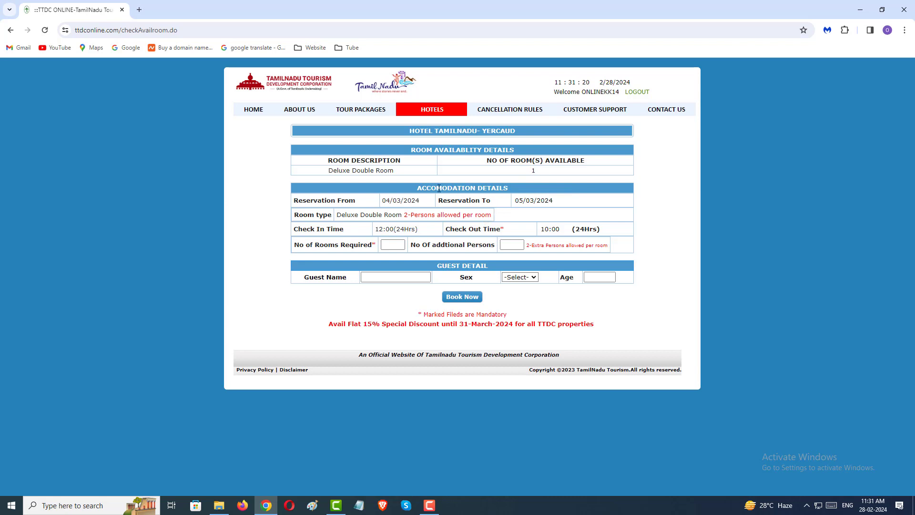
# Review the accommodation details: room type, reservation dates, and check-in and check-out times.
pyautogui.moveTo(346, 215); pyautogui.dragTo(455, 223)
pyautogui.moveTo(386, 200); pyautogui.dragTo(416, 200)
pyautogui.tripleClick(547, 204)
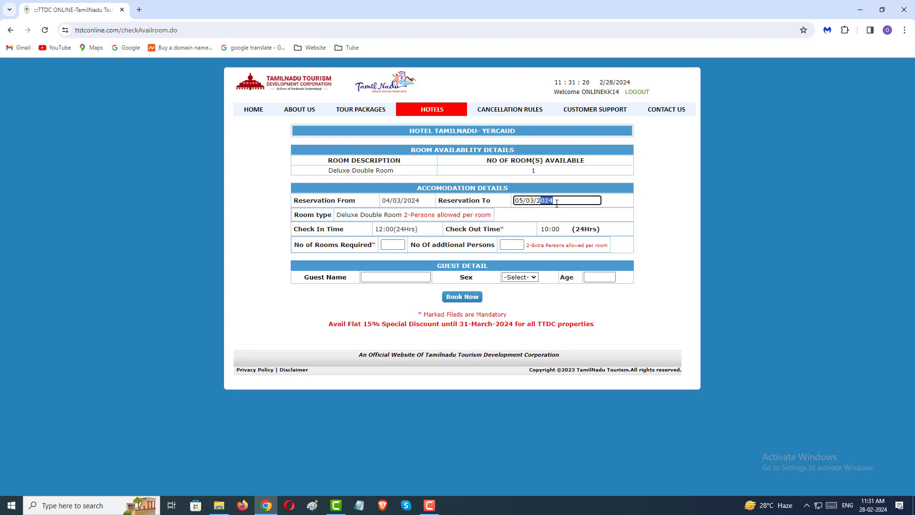
pyautogui.click(401, 234)
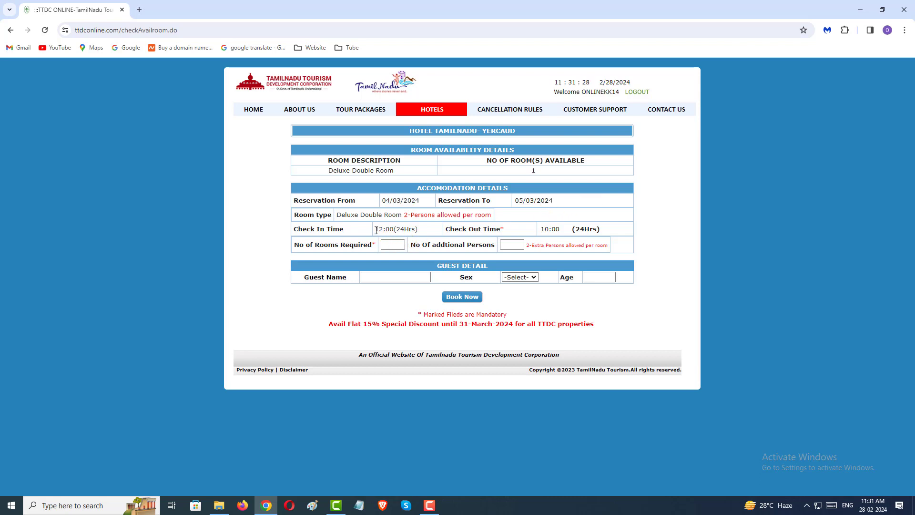
pyautogui.moveTo(376, 230); pyautogui.dragTo(425, 234)
pyautogui.click(572, 229)
pyautogui.doubleClick(572, 229)
pyautogui.click(571, 231)
# Request 1 room with 2 additional persons, observing the occupancy limits per room.
pyautogui.click(391, 245)
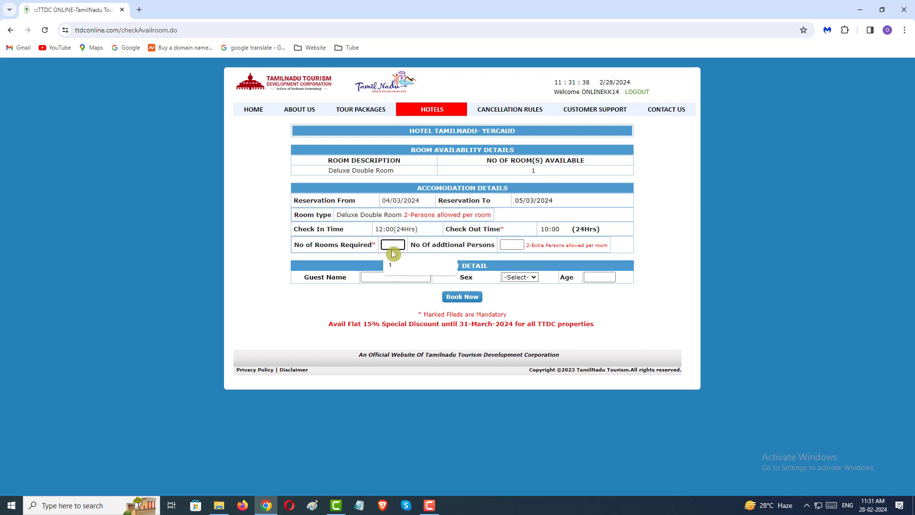
pyautogui.write('1')
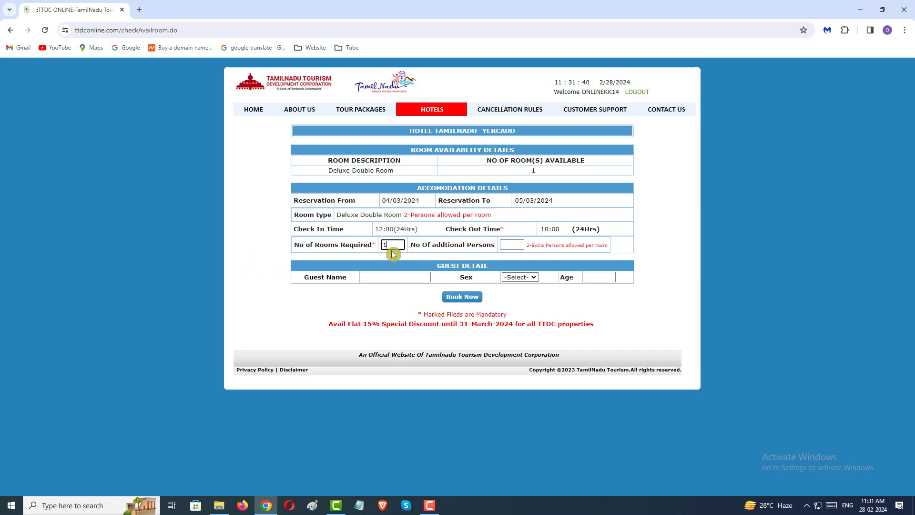
pyautogui.click(469, 259)
pyautogui.click(520, 246)
pyautogui.moveTo(527, 245); pyautogui.dragTo(584, 245)
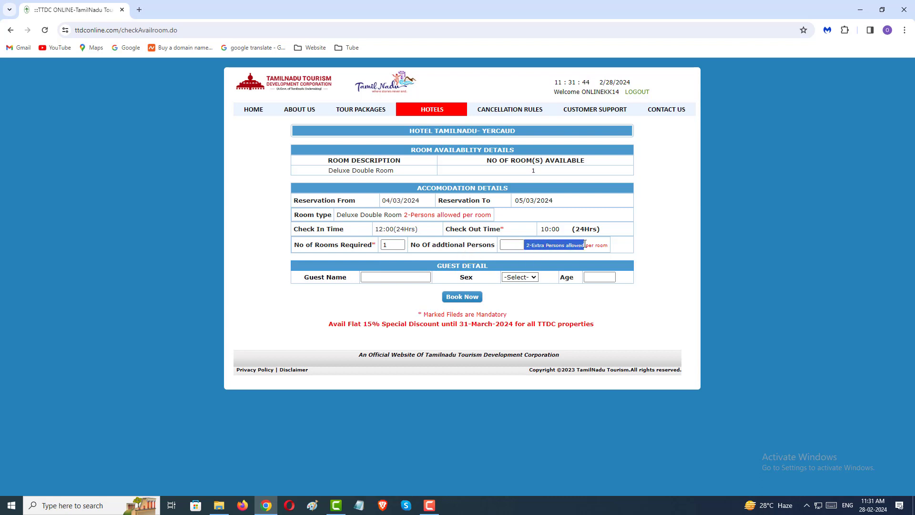
pyautogui.moveTo(467, 215); pyautogui.dragTo(389, 215)
pyautogui.click(513, 245)
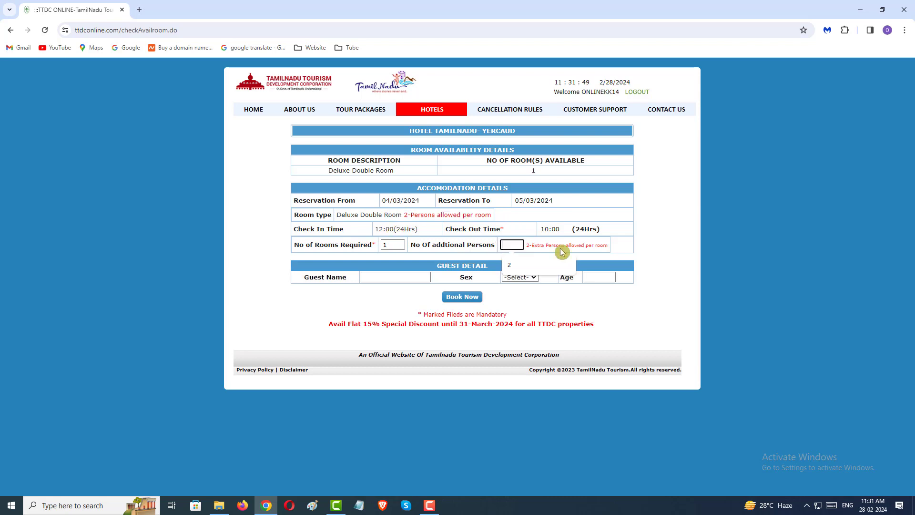
pyautogui.moveTo(526, 245); pyautogui.dragTo(559, 246)
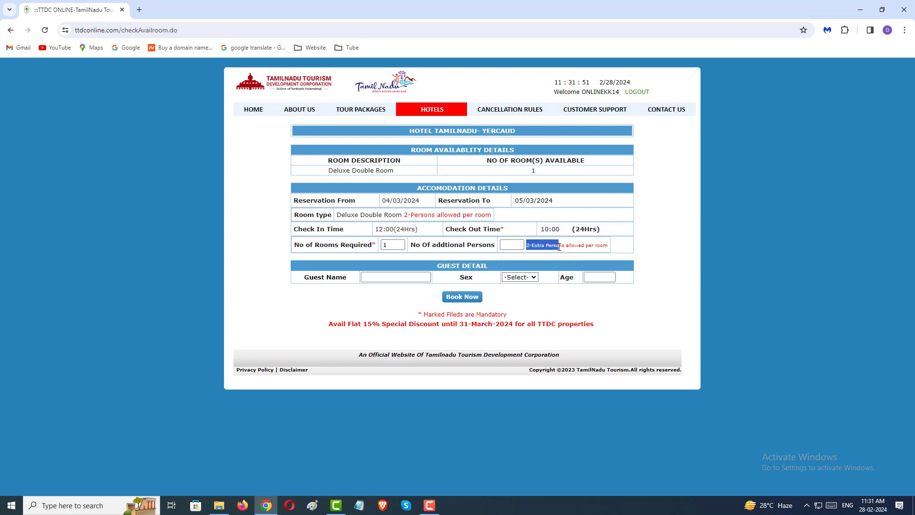
pyautogui.click(517, 245)
pyautogui.write('2')
pyautogui.moveTo(388, 215); pyautogui.dragTo(447, 215)
pyautogui.moveTo(530, 245); pyautogui.dragTo(548, 246)
# Fill in the guest details with the name online, sex MALE and age 32, and submit the booking form.
pyautogui.click(419, 279)
pyautogui.write('online')
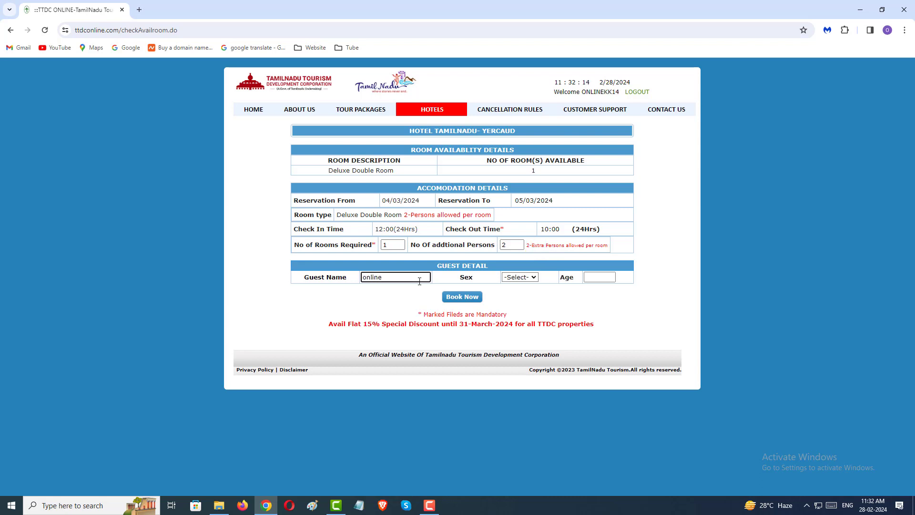
pyautogui.click(514, 280)
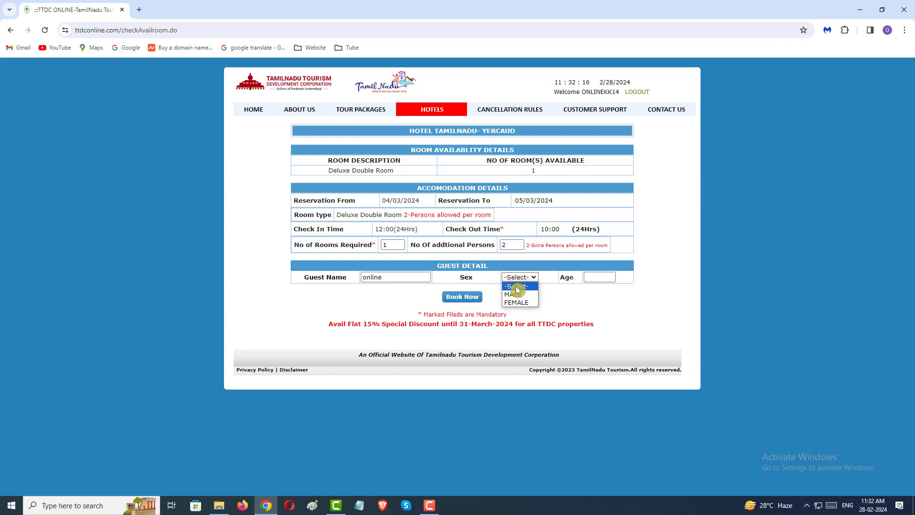
pyautogui.click(519, 295)
pyautogui.click(611, 277)
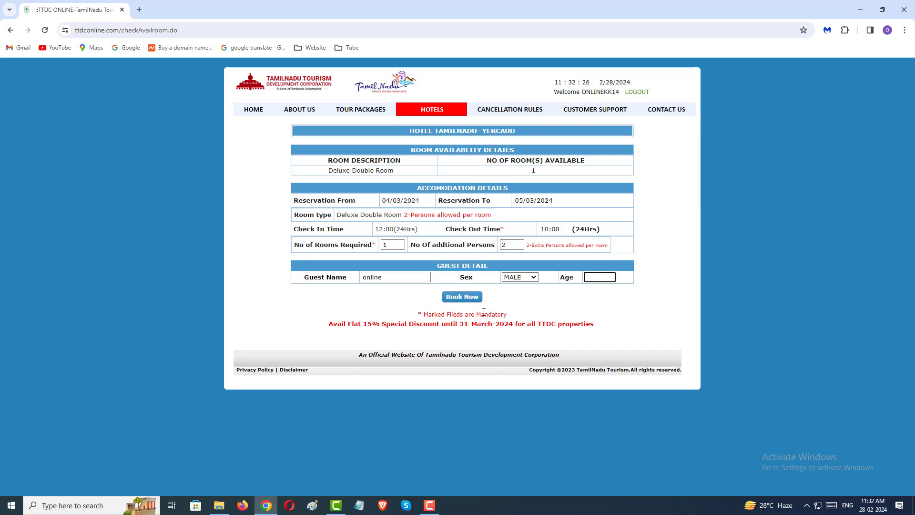
pyautogui.click(469, 299)
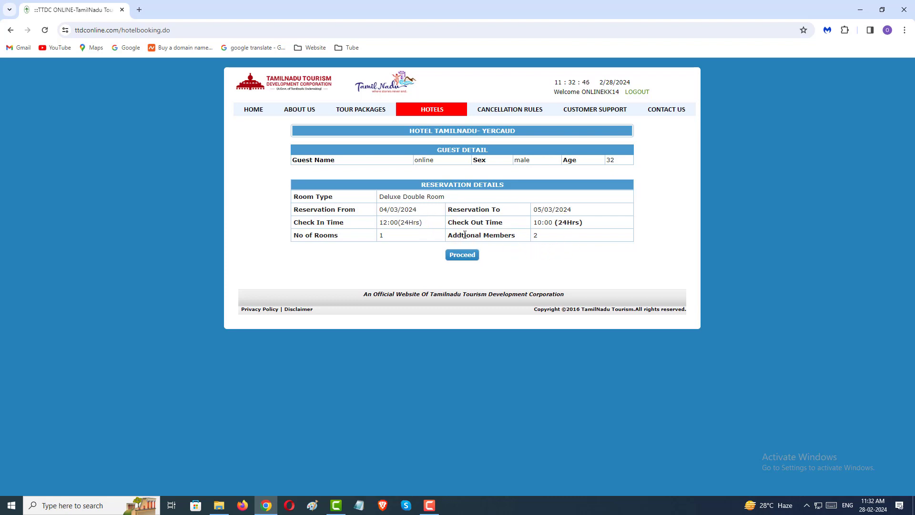
# Check the number of additional members in the reservation summary and proceed to the fare and payment details.
pyautogui.moveTo(401, 245); pyautogui.dragTo(525, 244)
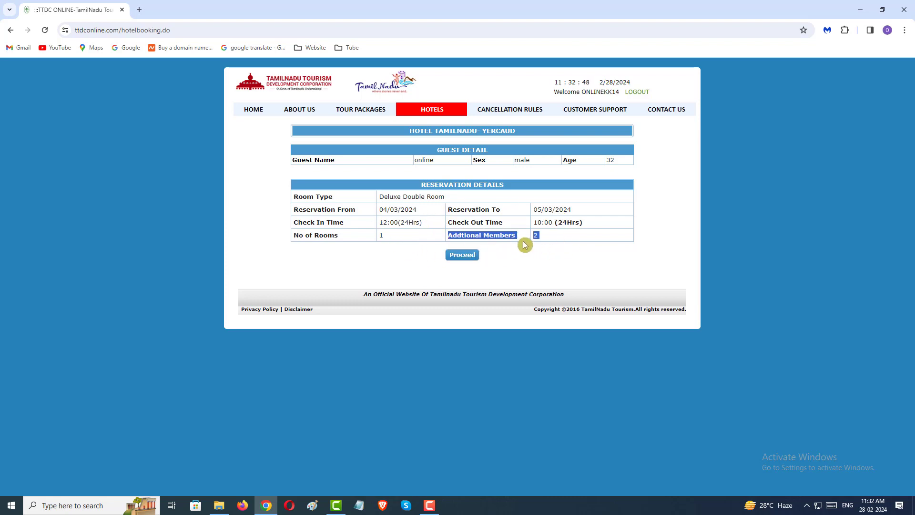
pyautogui.doubleClick(547, 242)
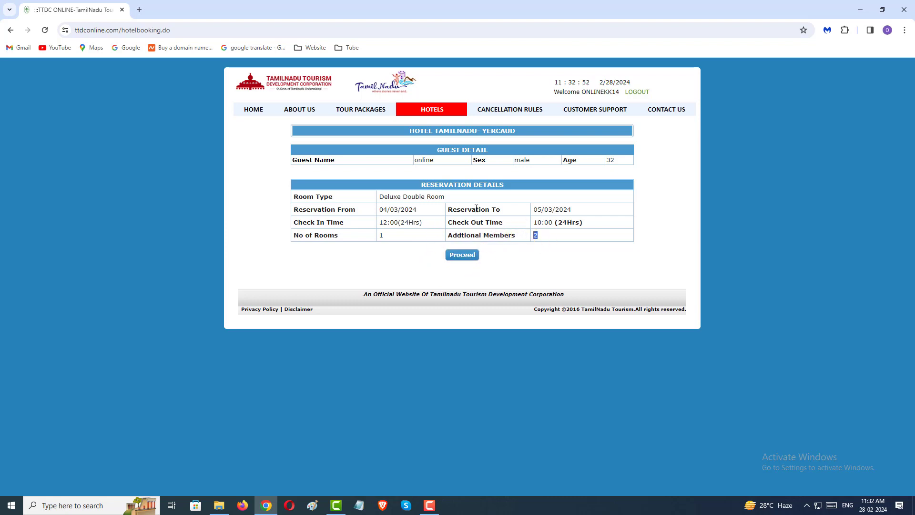
pyautogui.click(462, 252)
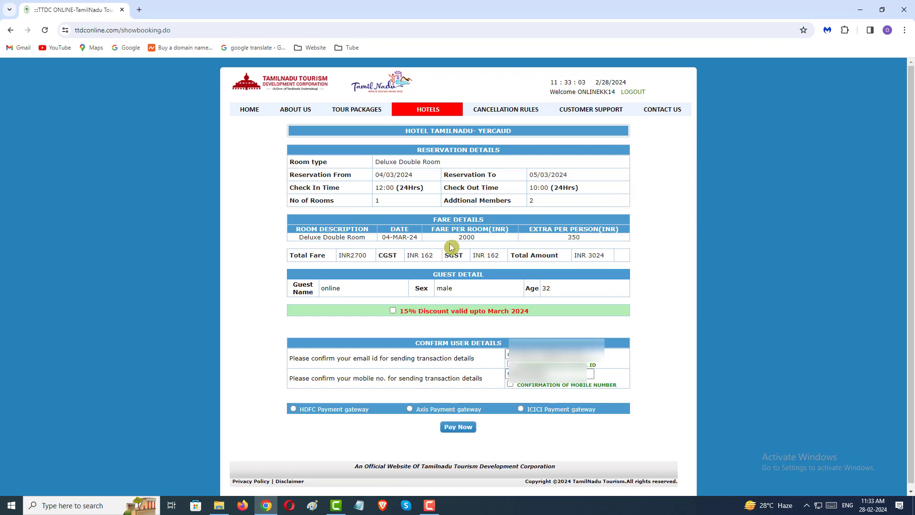
# Apply the 15% discount valid up to March 2024 and compare the discounted fare and total amount with the original ones.
pyautogui.moveTo(454, 241); pyautogui.dragTo(581, 235)
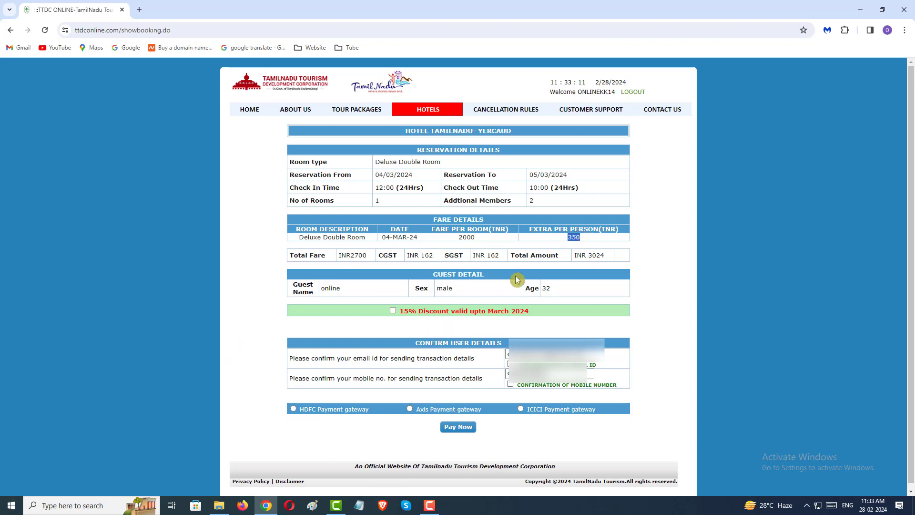
pyautogui.click(394, 312)
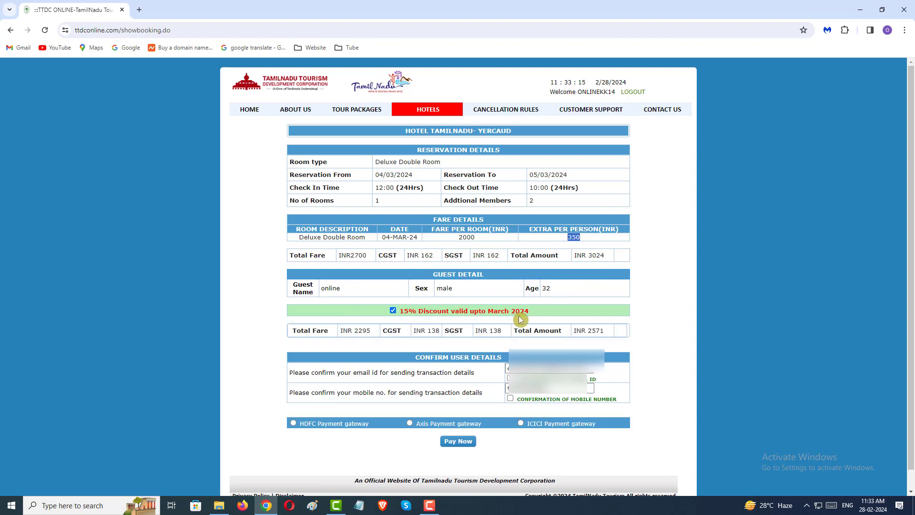
pyautogui.moveTo(371, 330); pyautogui.dragTo(343, 331)
pyautogui.moveTo(588, 255); pyautogui.dragTo(604, 255)
pyautogui.moveTo(353, 335); pyautogui.dragTo(368, 334)
pyautogui.moveTo(606, 332); pyautogui.dragTo(589, 331)
pyautogui.moveTo(589, 256); pyautogui.dragTo(597, 258)
pyautogui.click(610, 340)
# Confirm the email ID for sending transaction details and select the ICICI Payment gateway.
pyautogui.click(509, 378)
pyautogui.click(520, 422)
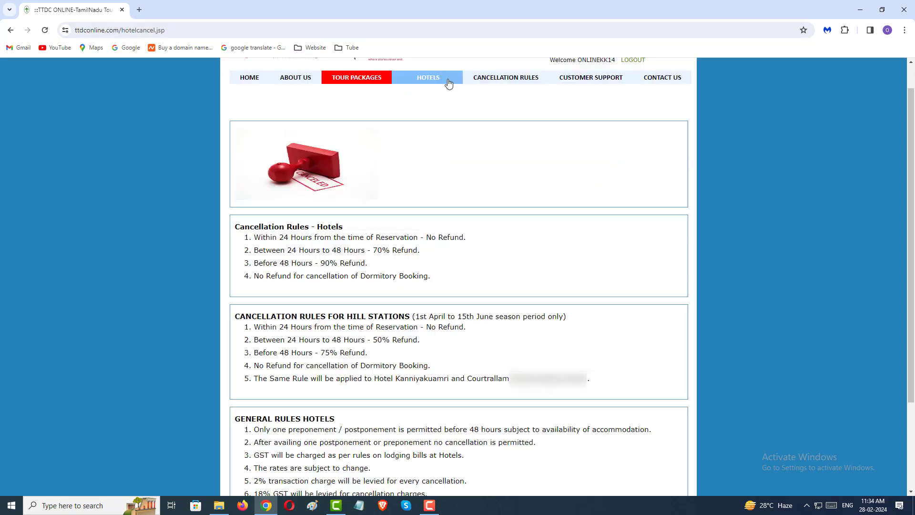
# Leave the hotel cancellation rules and open the list of reserved hotel bookings for cancellation.
pyautogui.click(448, 82)
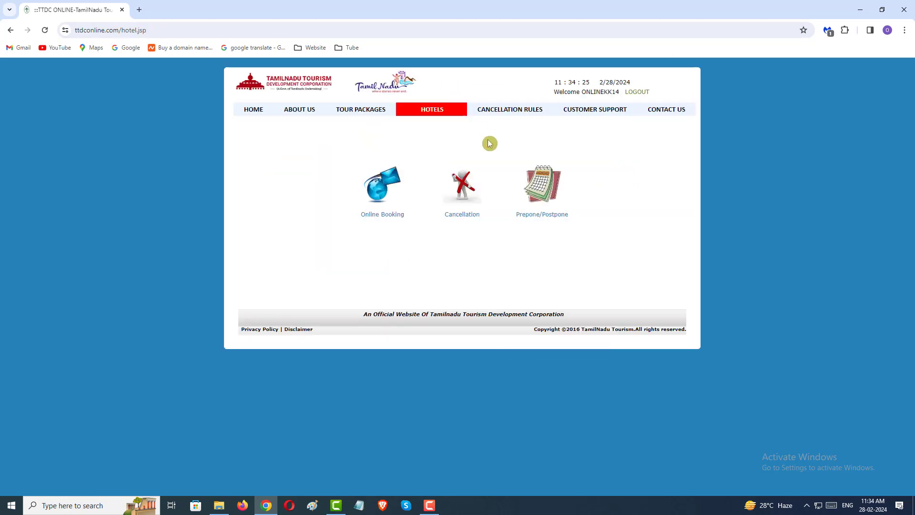
pyautogui.click(443, 119)
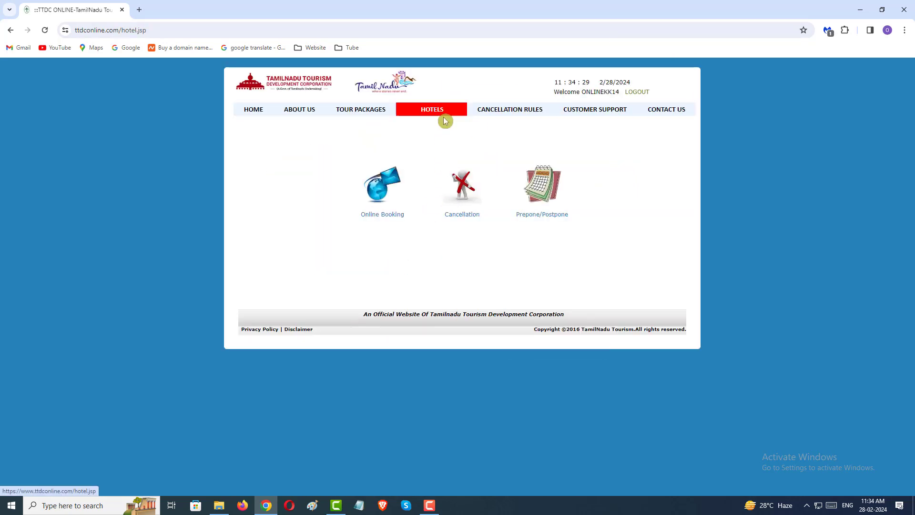
pyautogui.click(453, 206)
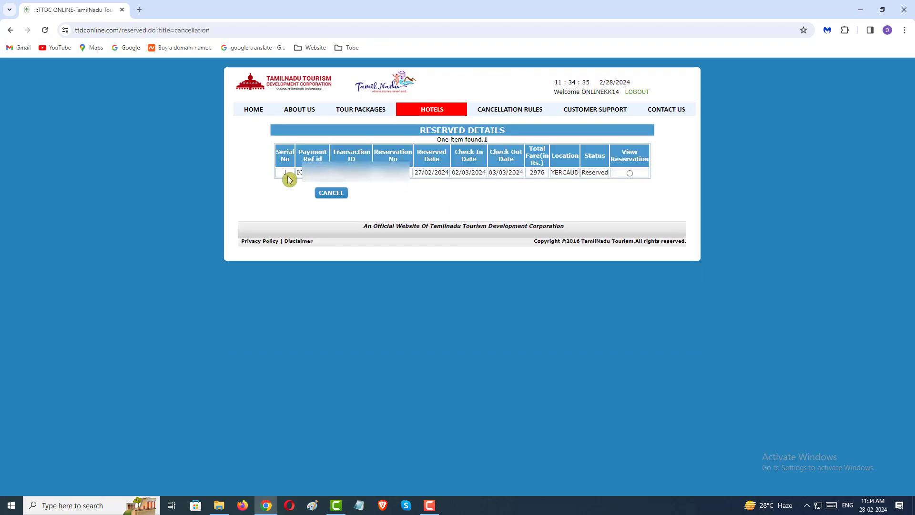
# Review the reserved details of the Yercaud booking, select that reservation and proceed to its cancellation details.
pyautogui.moveTo(288, 178); pyautogui.dragTo(547, 179)
pyautogui.click(622, 179)
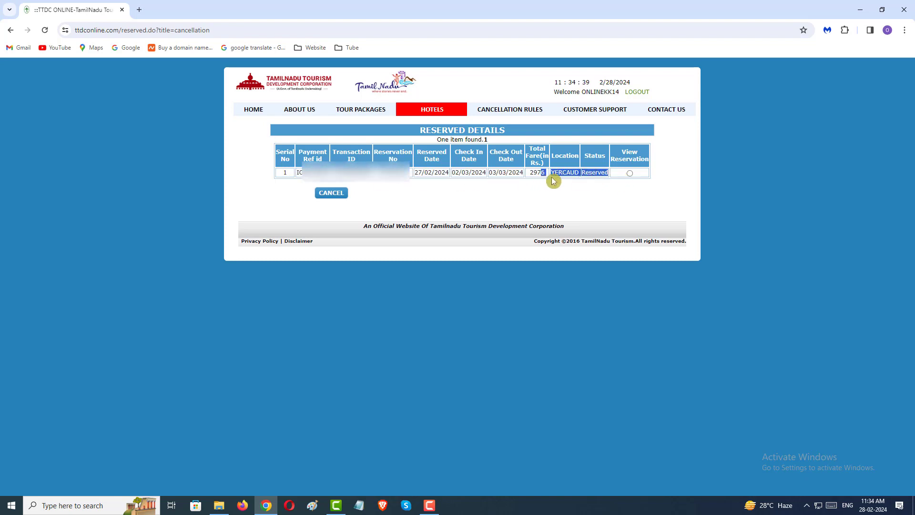
pyautogui.click(617, 190)
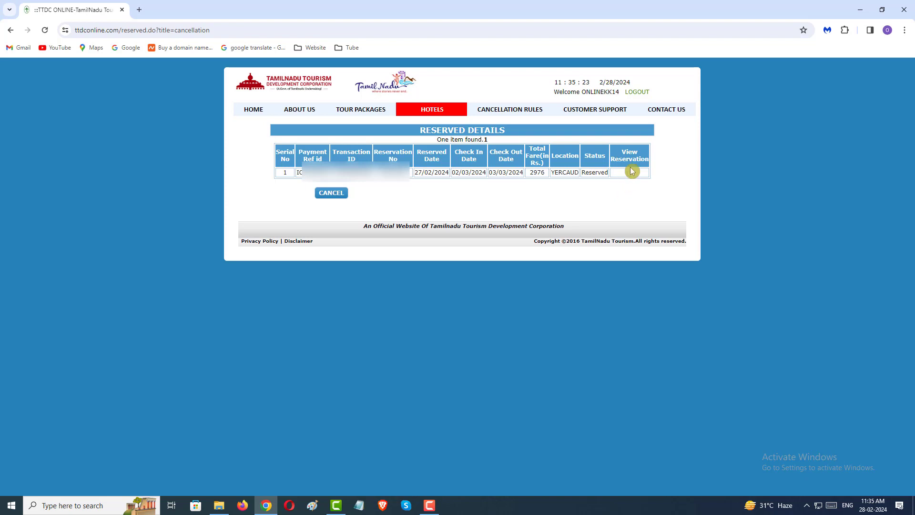
pyautogui.click(630, 173)
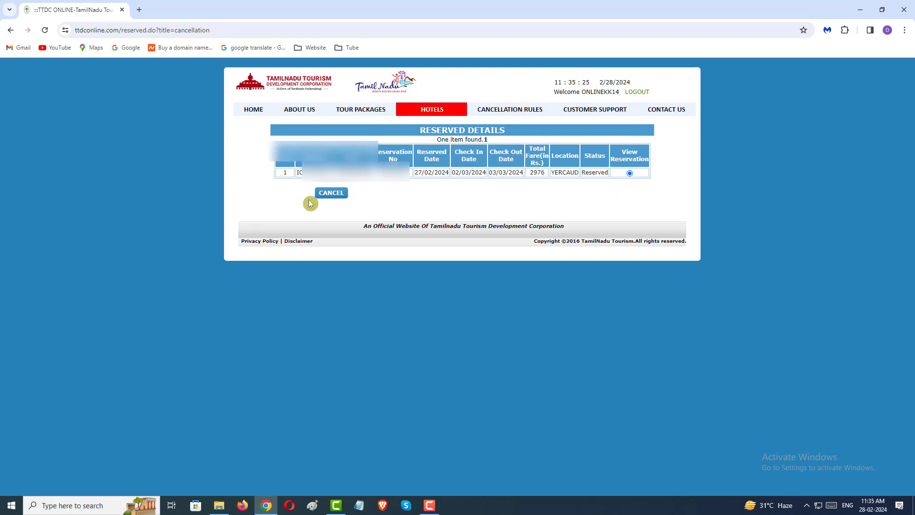
pyautogui.click(327, 193)
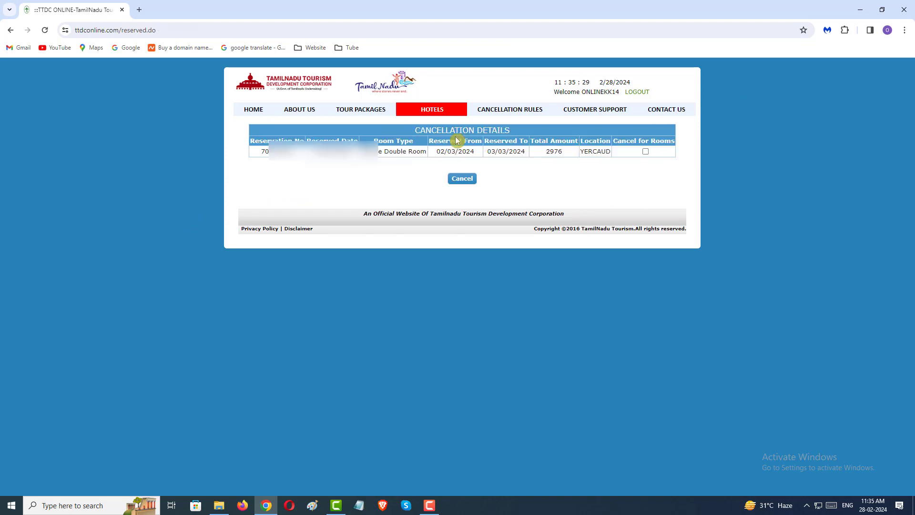
# Mark the Deluxe Double Room reserved from 02/03/2024 to 03/03/2024 for cancellation and cancel it, accepting both confirmations.
pyautogui.click(645, 152)
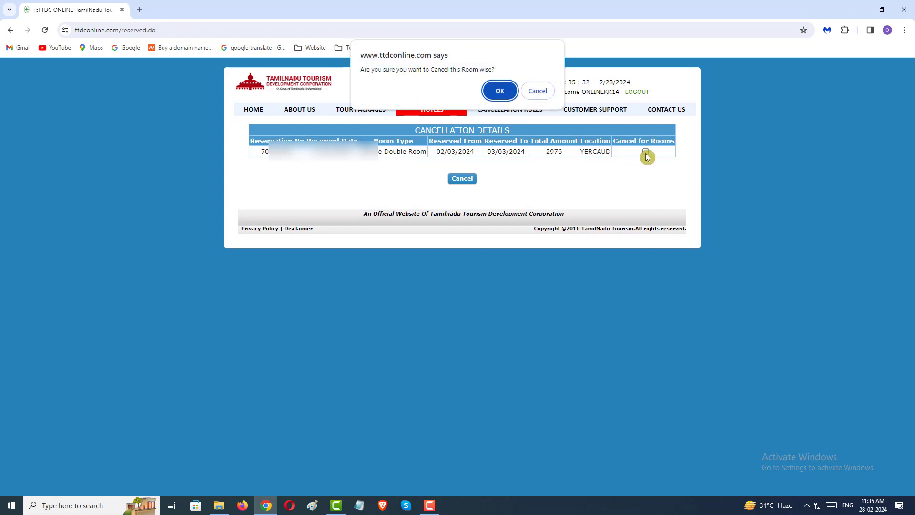
pyautogui.click(500, 95)
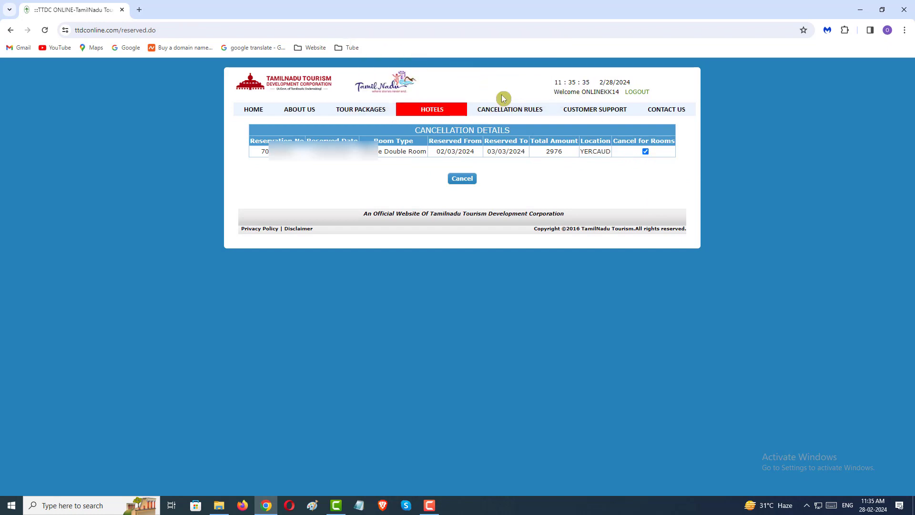
pyautogui.click(465, 185)
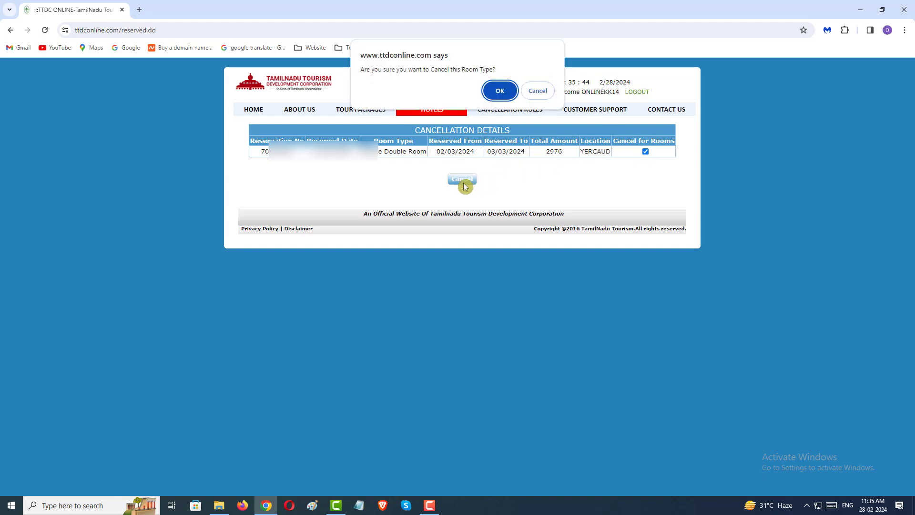
pyautogui.click(508, 91)
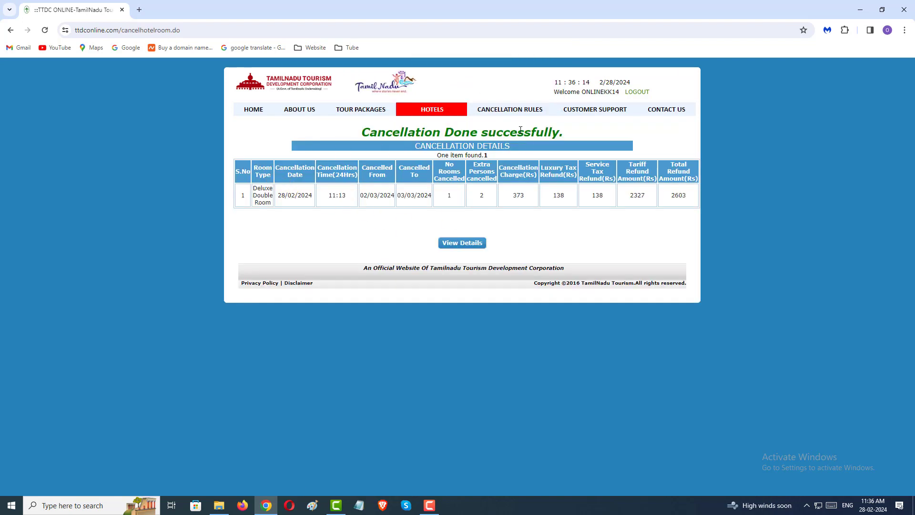